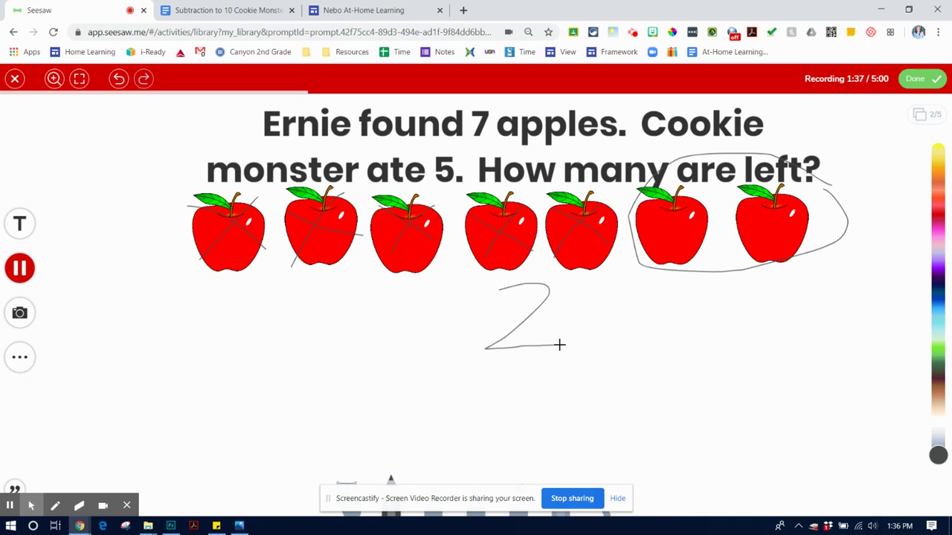
# Finish the recording on the apples page and duplicate the walnut problem on page 3
pyautogui.click(922, 78)
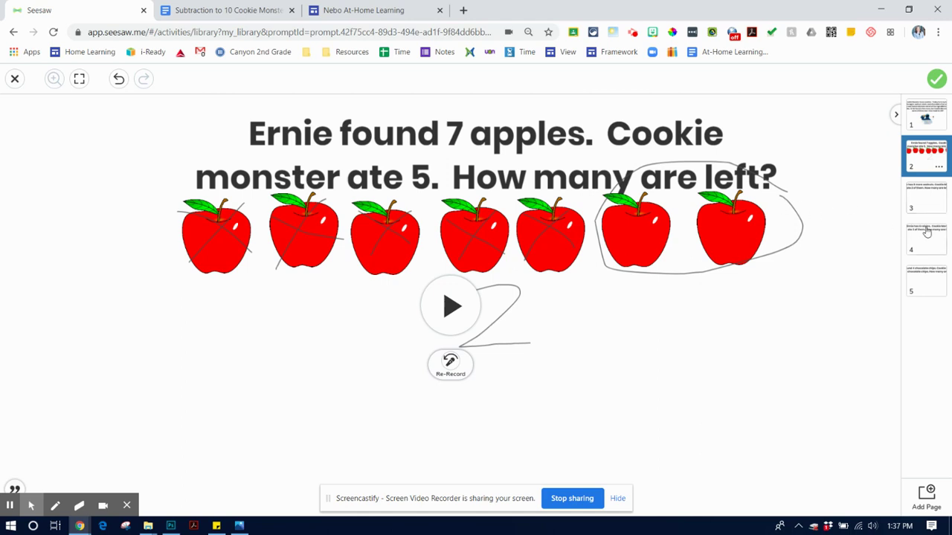
pyautogui.click(939, 195)
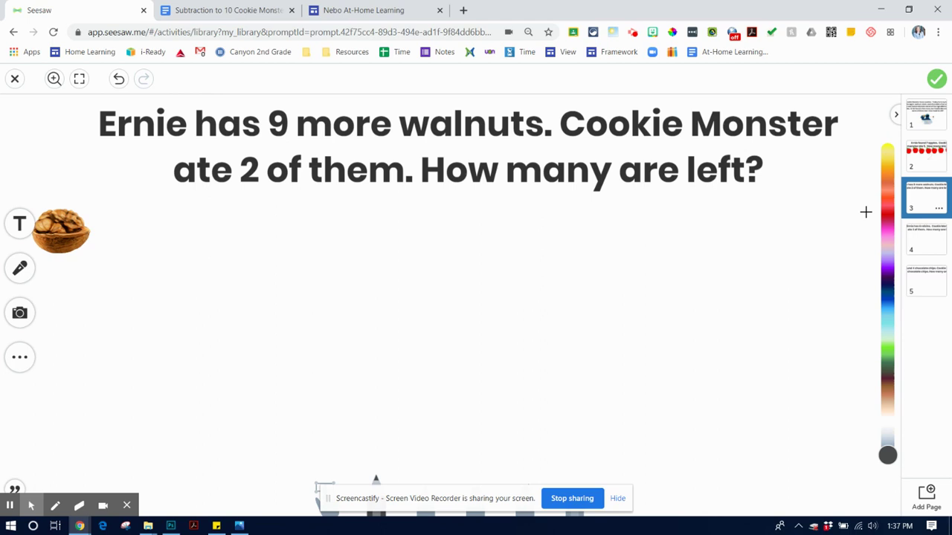
pyautogui.click(939, 208)
pyautogui.click(920, 229)
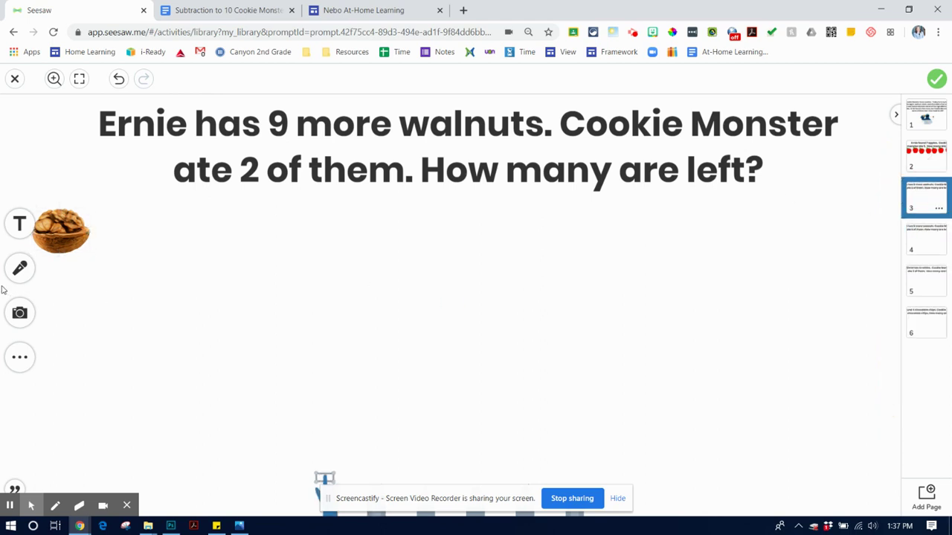
# Record a short audio clip on page 3 with the walnut problem and finish the recording
pyautogui.click(19, 313)
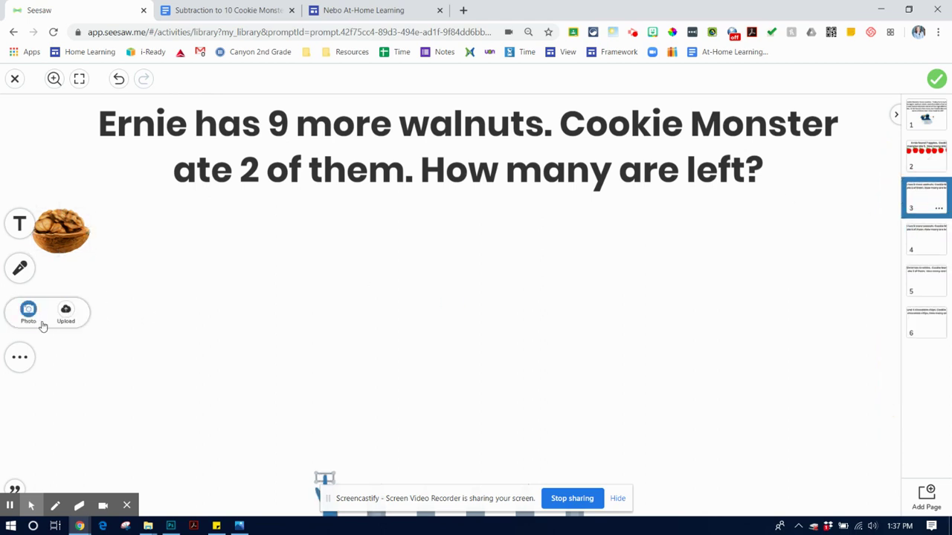
pyautogui.click(19, 269)
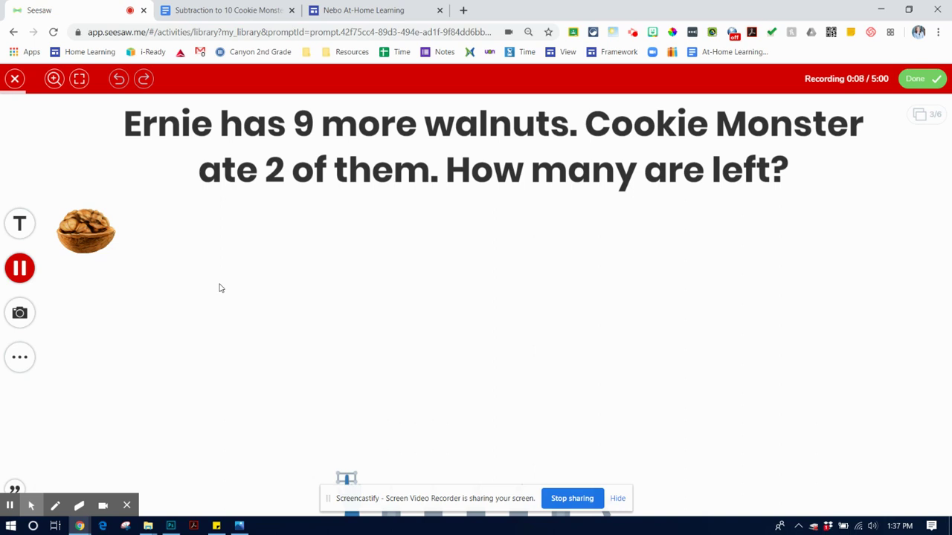
pyautogui.click(22, 271)
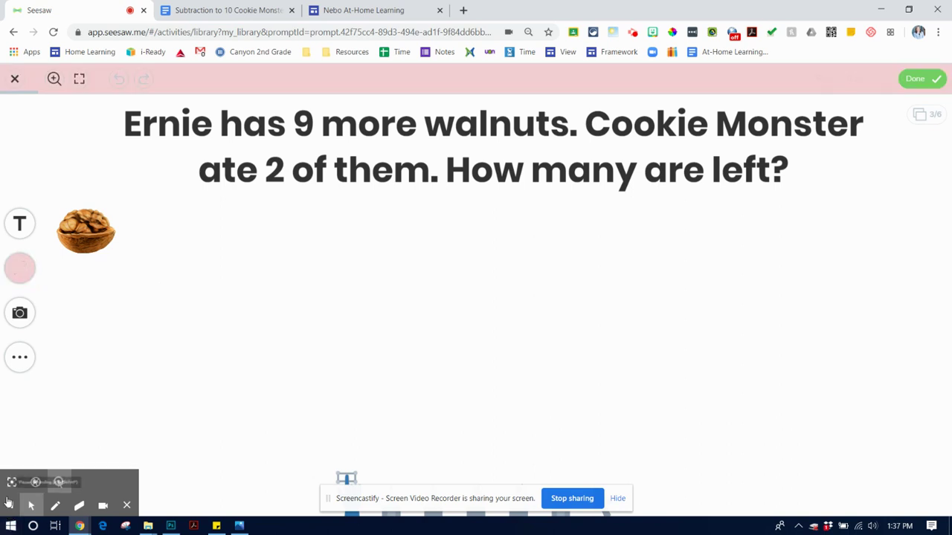
pyautogui.click(920, 80)
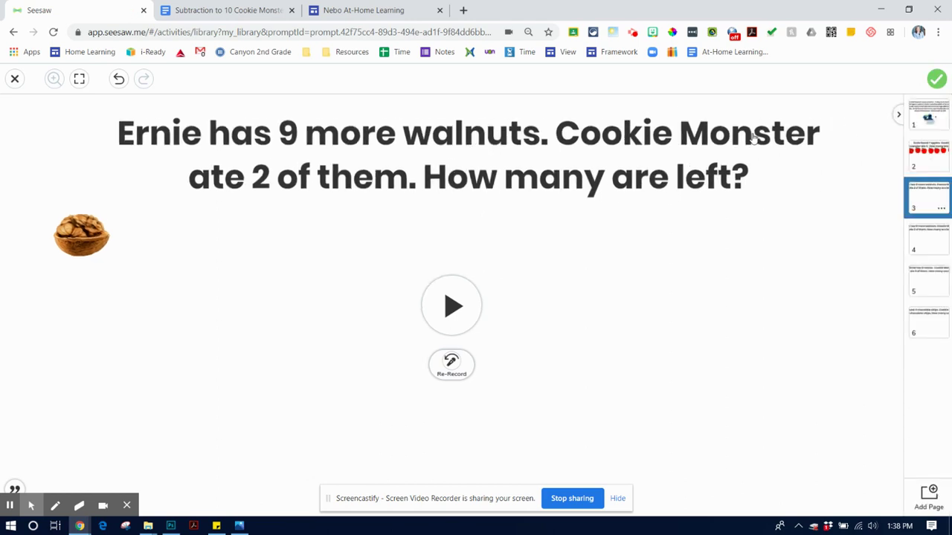
# Duplicate the unrecorded walnut problem on page 4
pyautogui.click(924, 242)
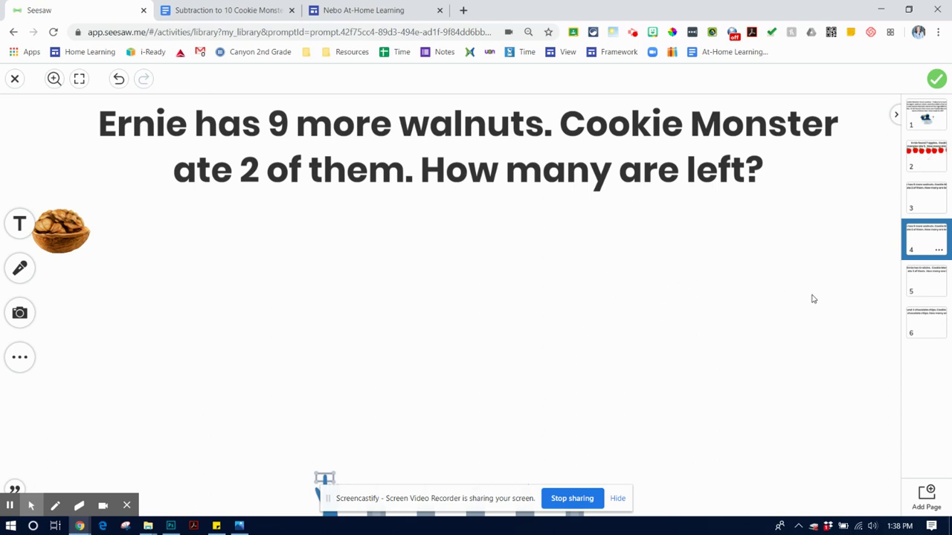
pyautogui.click(938, 251)
pyautogui.click(912, 272)
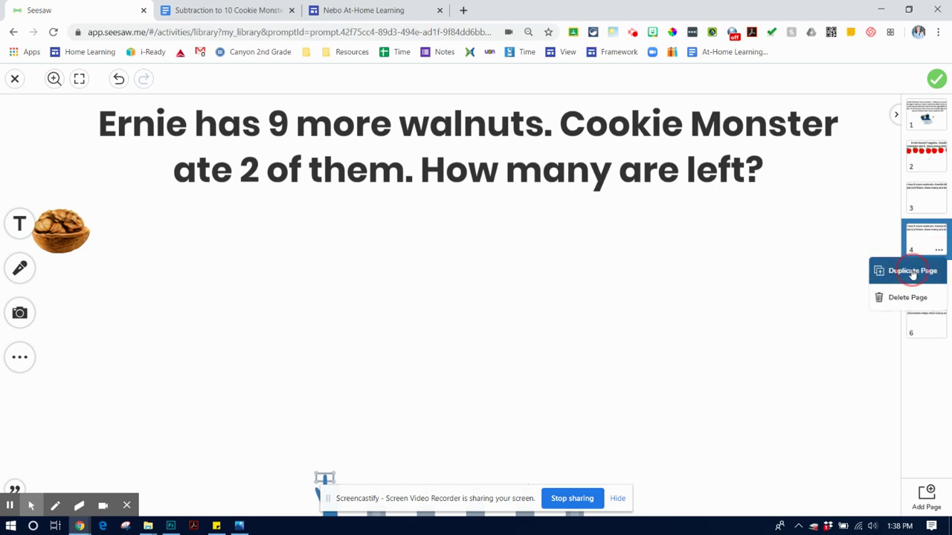
pyautogui.click(939, 201)
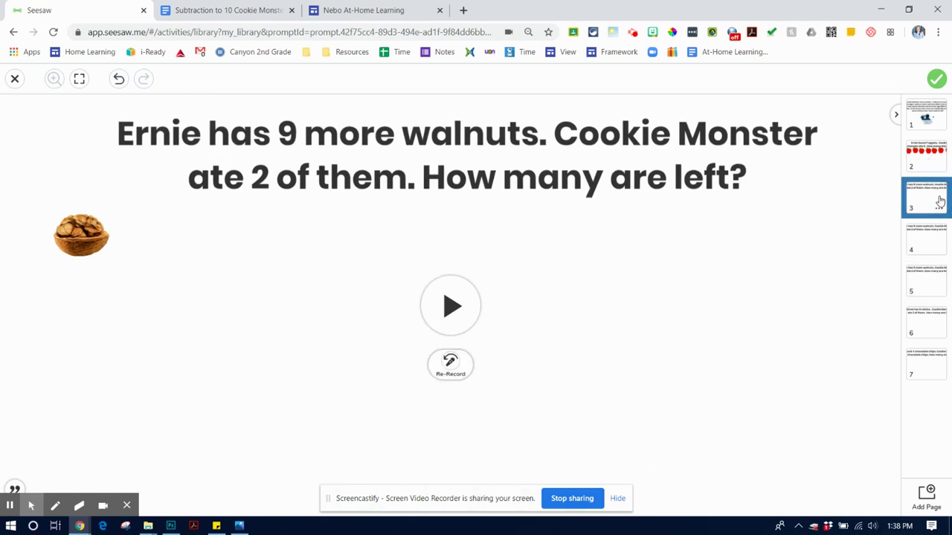
pyautogui.click(925, 239)
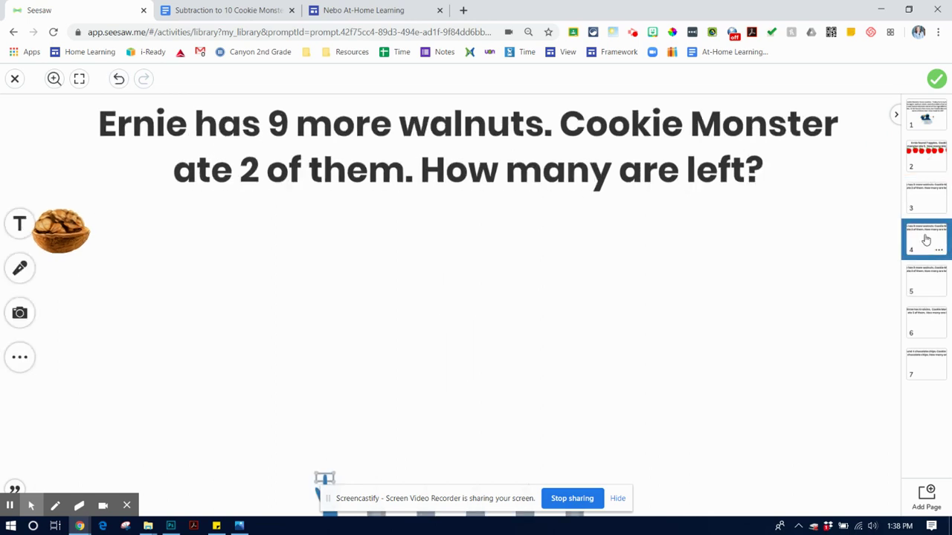
# Start an audio and drawing recording on page 5 with the walnut problem
pyautogui.click(919, 290)
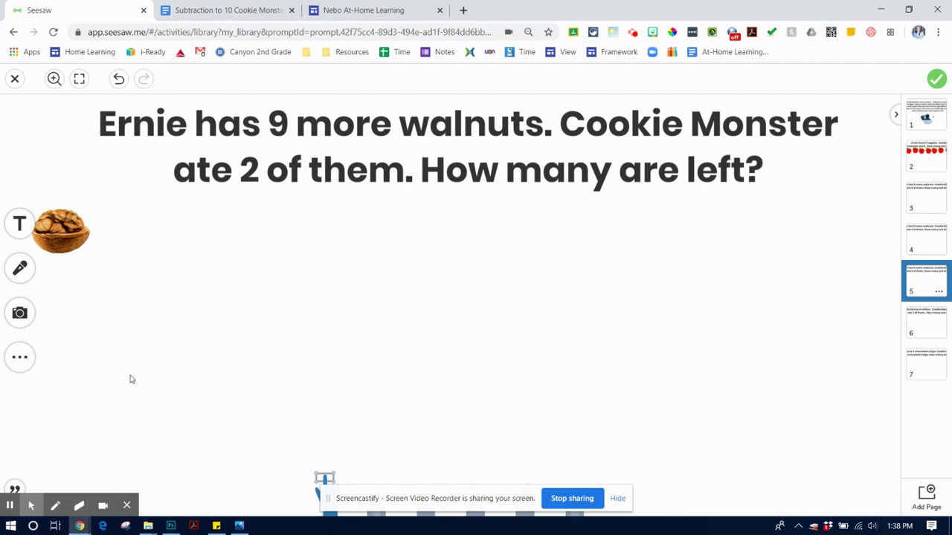
pyautogui.click(57, 237)
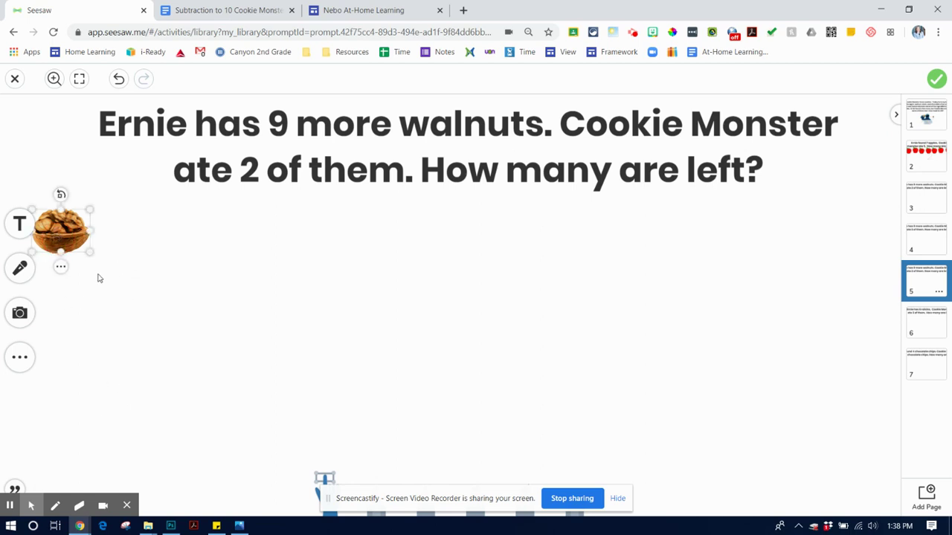
pyautogui.click(21, 269)
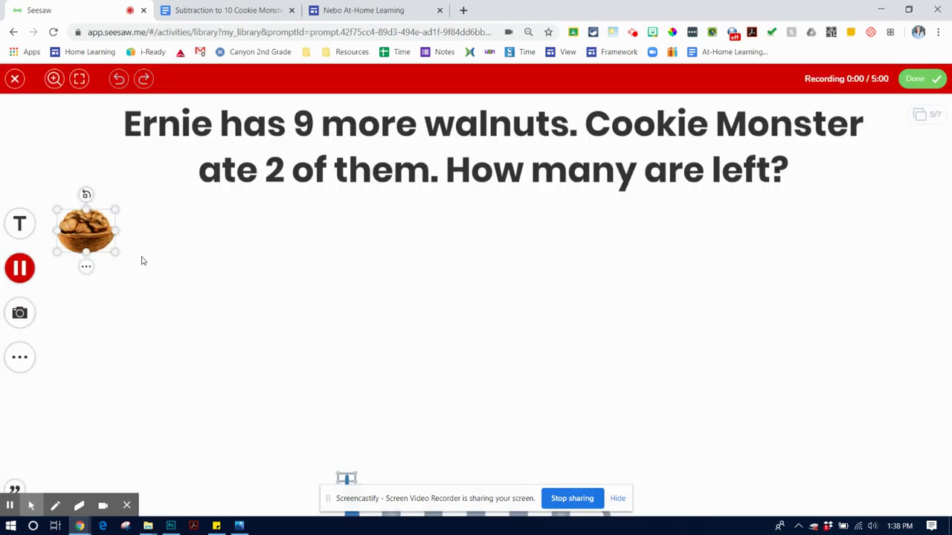
# Lay out the nine stacked walnuts in a single spaced row beneath the question
pyautogui.click(90, 227)
pyautogui.moveTo(90, 227); pyautogui.dragTo(184, 232)
pyautogui.moveTo(90, 230); pyautogui.dragTo(253, 232)
pyautogui.moveTo(88, 231); pyautogui.dragTo(334, 231)
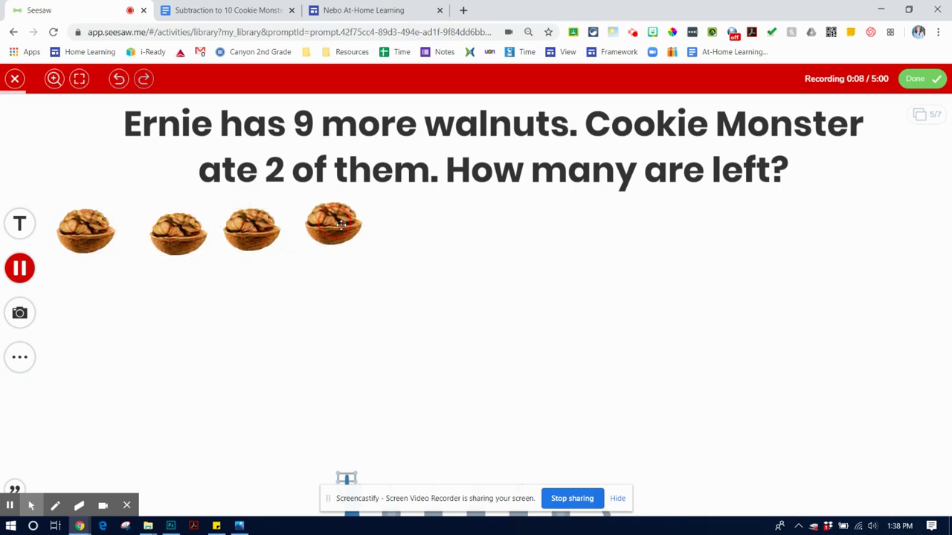
pyautogui.moveTo(88, 232); pyautogui.dragTo(409, 233)
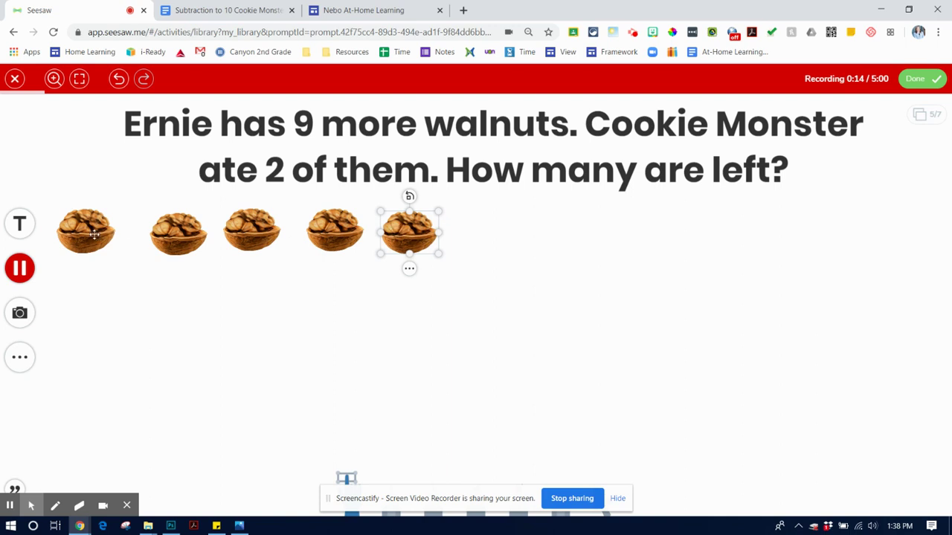
pyautogui.moveTo(92, 232); pyautogui.dragTo(486, 232)
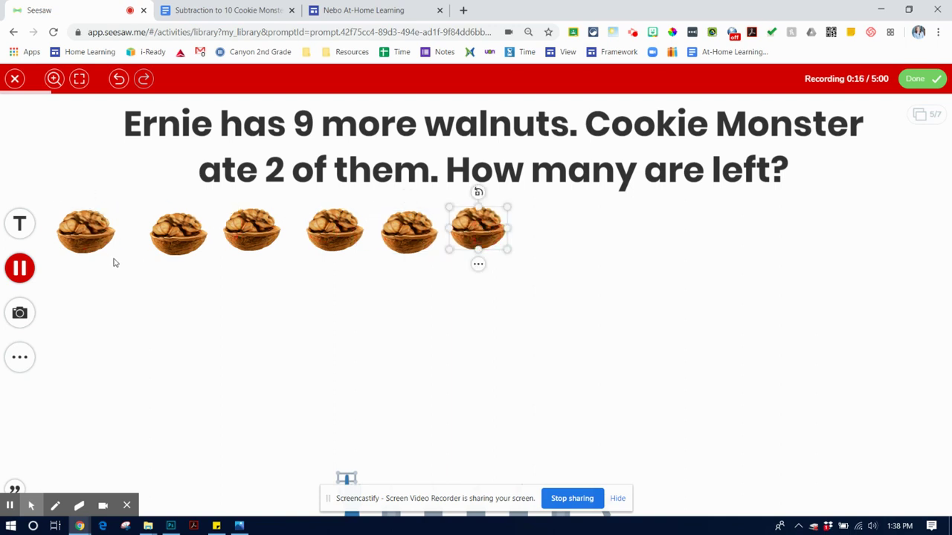
pyautogui.moveTo(88, 232); pyautogui.dragTo(580, 229)
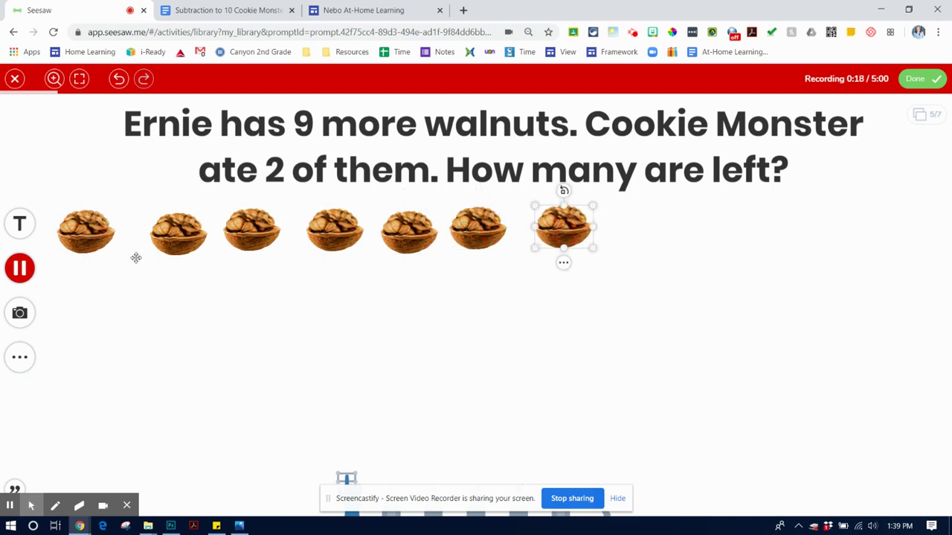
pyautogui.moveTo(86, 232); pyautogui.dragTo(643, 227)
pyautogui.moveTo(96, 242); pyautogui.dragTo(713, 226)
pyautogui.moveTo(87, 230); pyautogui.dragTo(789, 217)
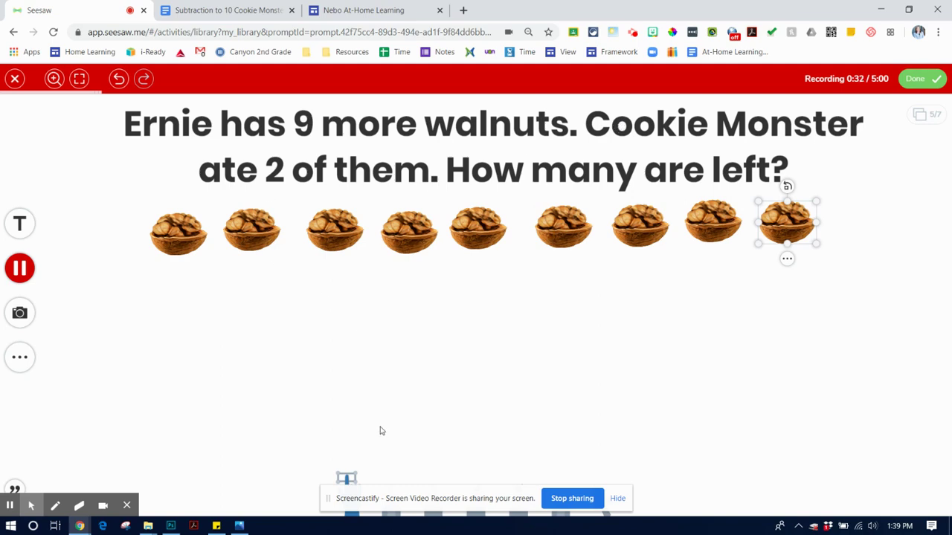
# Cross out the first two walnuts with the pen and underline "How many are left?"
pyautogui.click(390, 518)
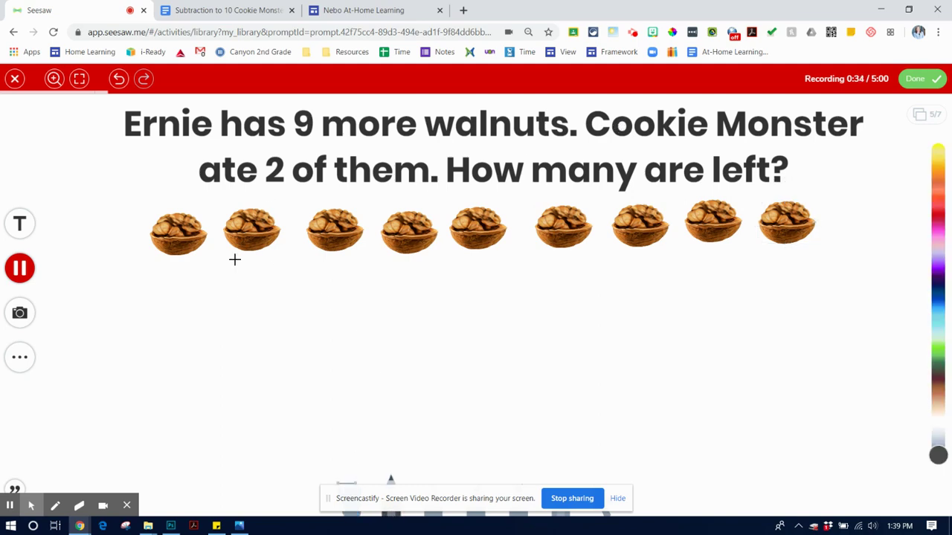
pyautogui.moveTo(198, 207)
pyautogui.mouseDown()
pyautogui.moveTo(186, 218)
pyautogui.moveTo(219, 259)
pyautogui.mouseUp()
pyautogui.click(152, 254)
pyautogui.moveTo(270, 209); pyautogui.dragTo(230, 254)
pyautogui.moveTo(472, 178)
pyautogui.mouseDown()
pyautogui.moveTo(620, 190)
pyautogui.moveTo(788, 180)
pyautogui.mouseUp()
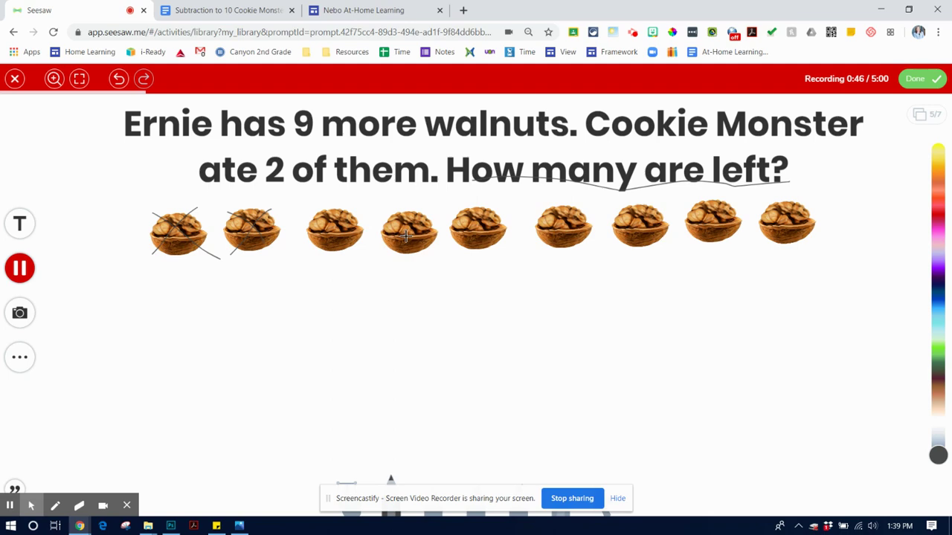
# Count off the walnuts that are not crossed out, tapping them one by one with the pen
pyautogui.moveTo(339, 243); pyautogui.dragTo(350, 248)
pyautogui.moveTo(492, 246); pyautogui.dragTo(496, 250)
pyautogui.click(576, 231)
pyautogui.click(642, 236)
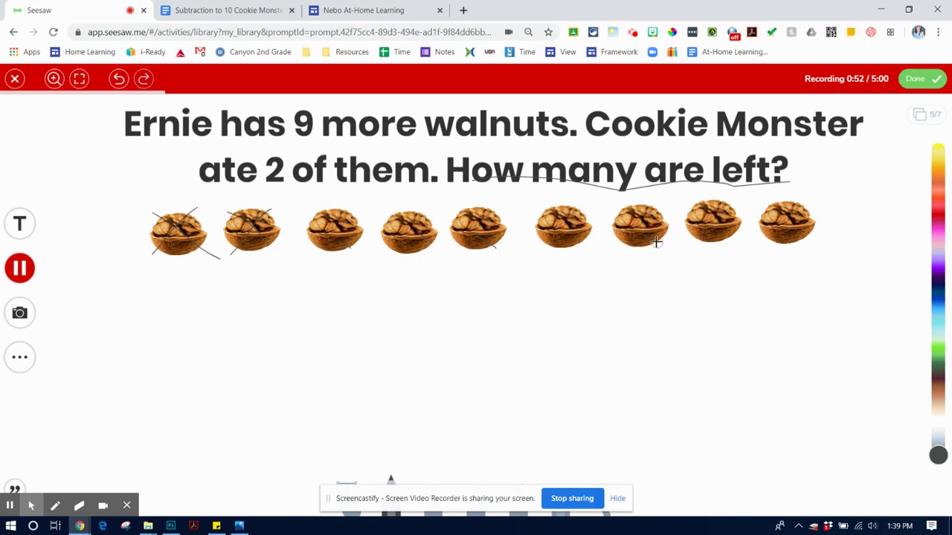
pyautogui.click(713, 228)
pyautogui.click(794, 240)
# Handwrite the equation 9 - 2 = 7 beneath the walnuts and finish the recording
pyautogui.click(331, 279)
pyautogui.moveTo(321, 275)
pyautogui.mouseDown()
pyautogui.moveTo(265, 312)
pyautogui.moveTo(342, 278)
pyautogui.moveTo(325, 394)
pyautogui.mouseUp()
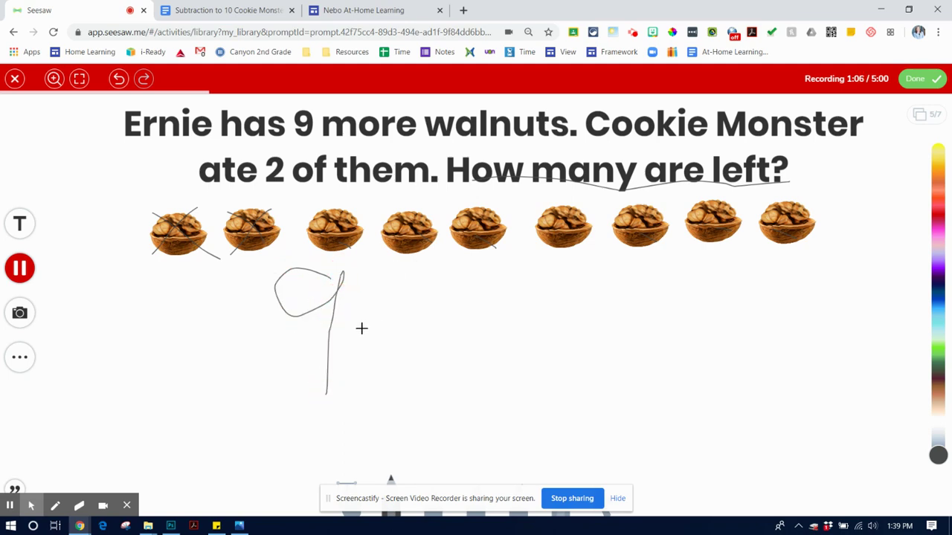
pyautogui.moveTo(361, 329)
pyautogui.mouseDown()
pyautogui.moveTo(407, 330)
pyautogui.moveTo(471, 307)
pyautogui.moveTo(433, 367)
pyautogui.moveTo(479, 364)
pyautogui.mouseUp()
pyautogui.moveTo(518, 316); pyautogui.dragTo(563, 314)
pyautogui.moveTo(525, 341); pyautogui.dragTo(570, 339)
pyautogui.moveTo(607, 278); pyautogui.dragTo(664, 296)
pyautogui.moveTo(632, 349); pyautogui.dragTo(614, 367)
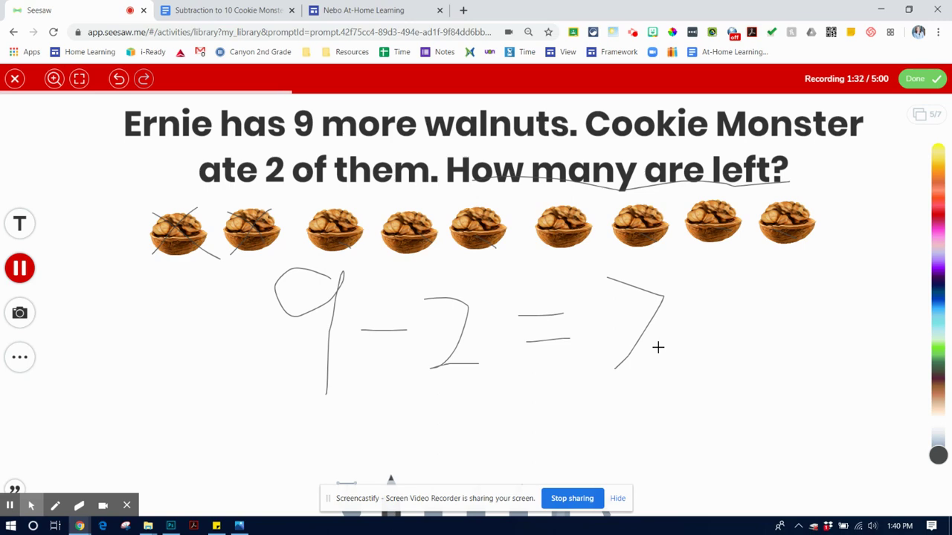
pyautogui.click(919, 79)
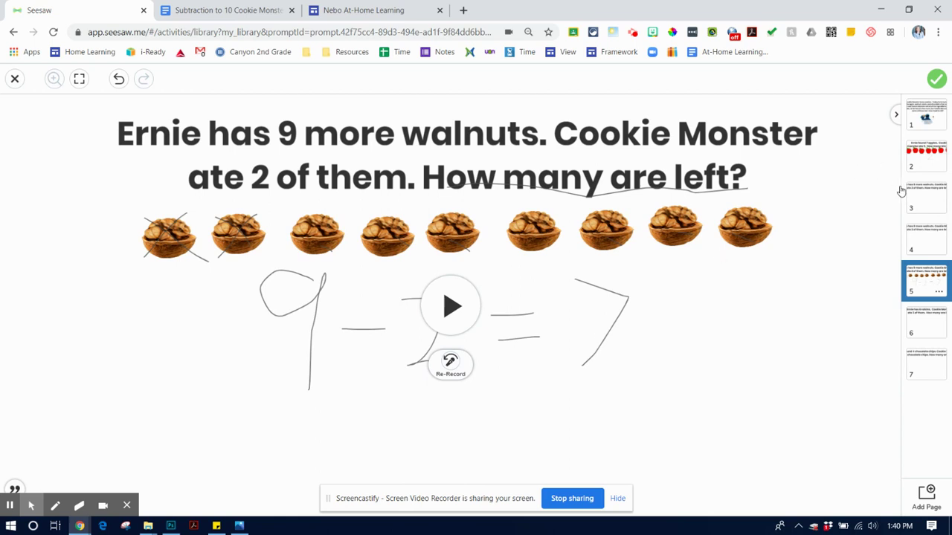
# Review the three walnut pages and duplicate the raisin problem on page 6 twice
pyautogui.click(915, 201)
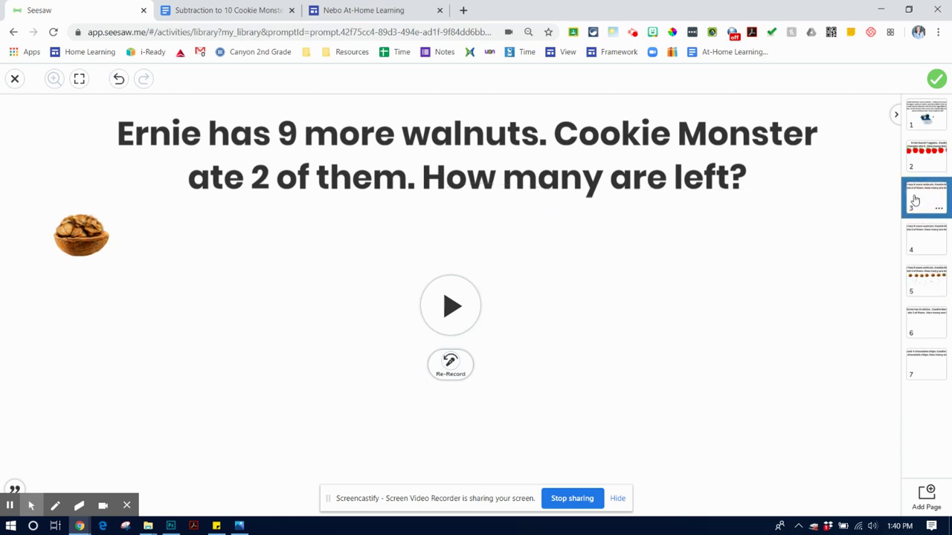
pyautogui.click(929, 235)
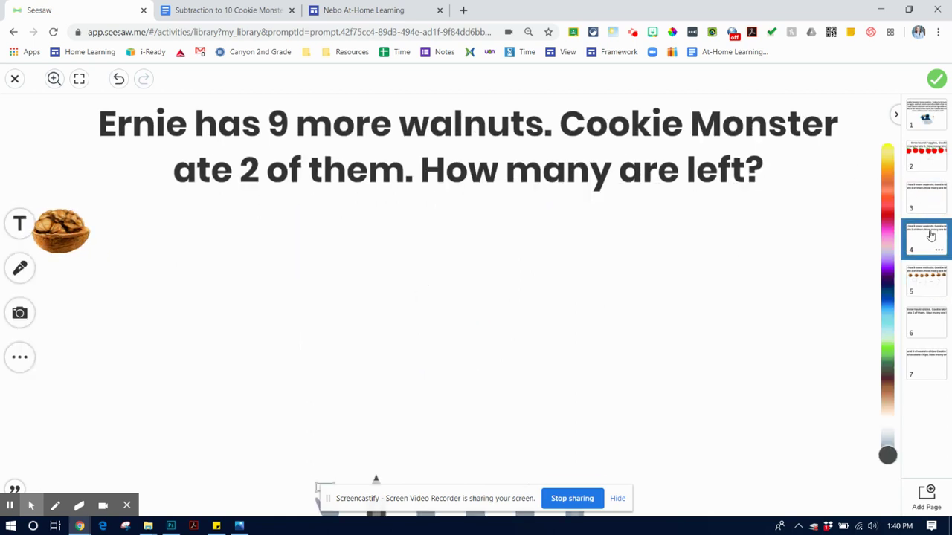
pyautogui.click(923, 279)
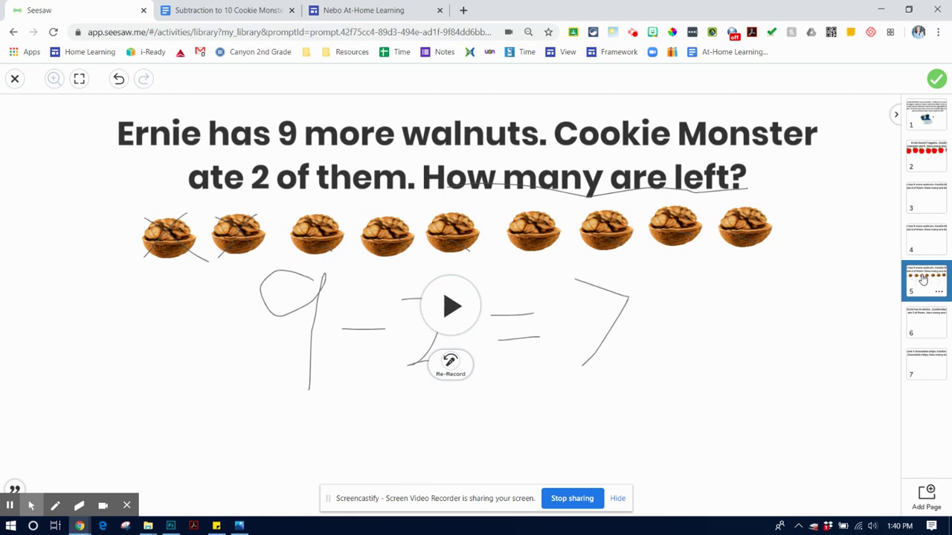
pyautogui.click(924, 322)
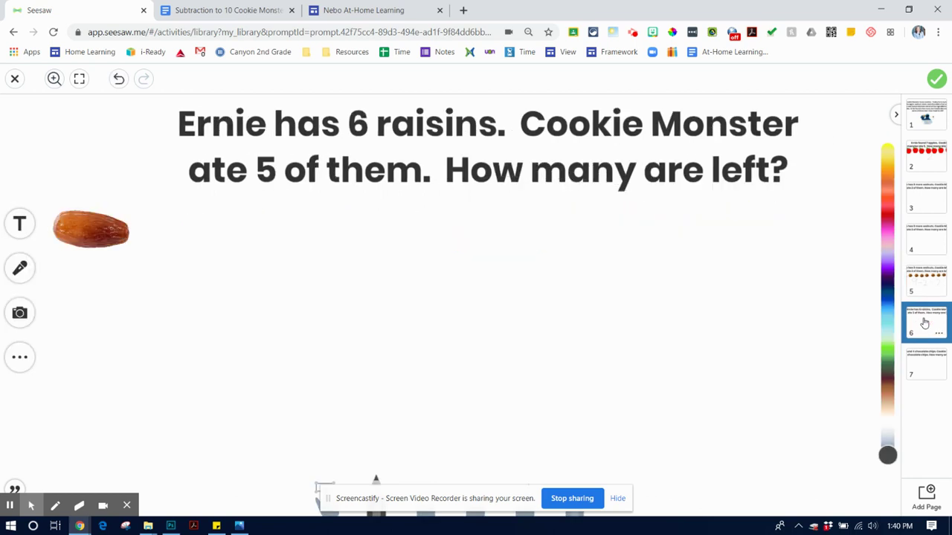
pyautogui.click(939, 334)
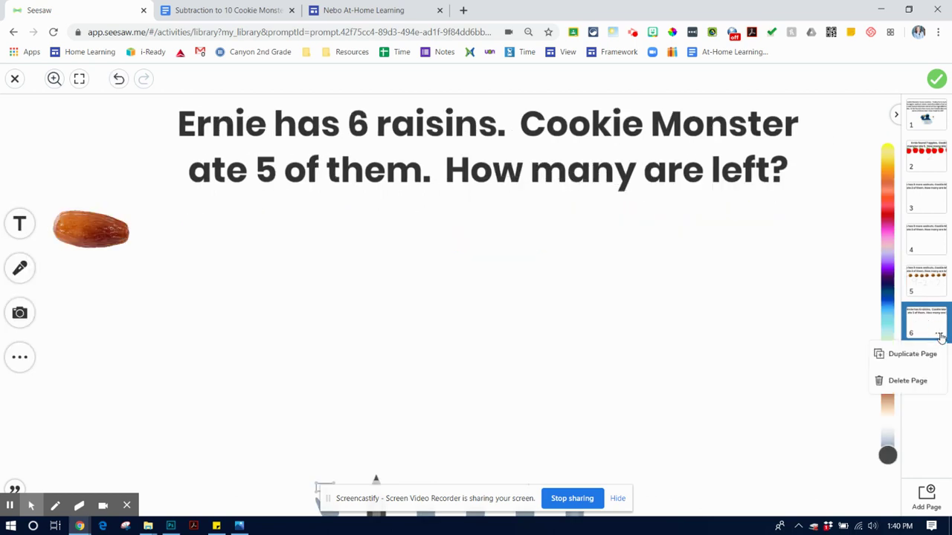
pyautogui.click(921, 357)
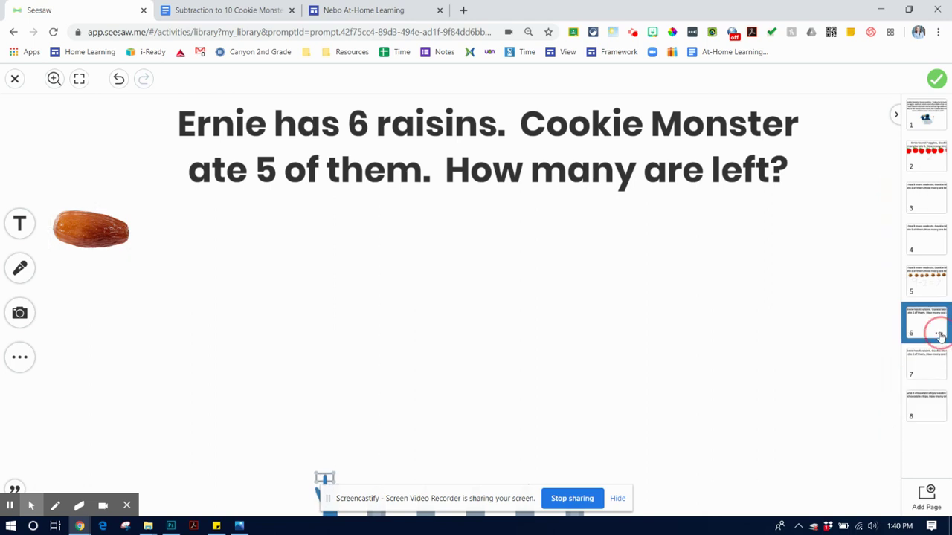
pyautogui.click(939, 334)
pyautogui.click(929, 356)
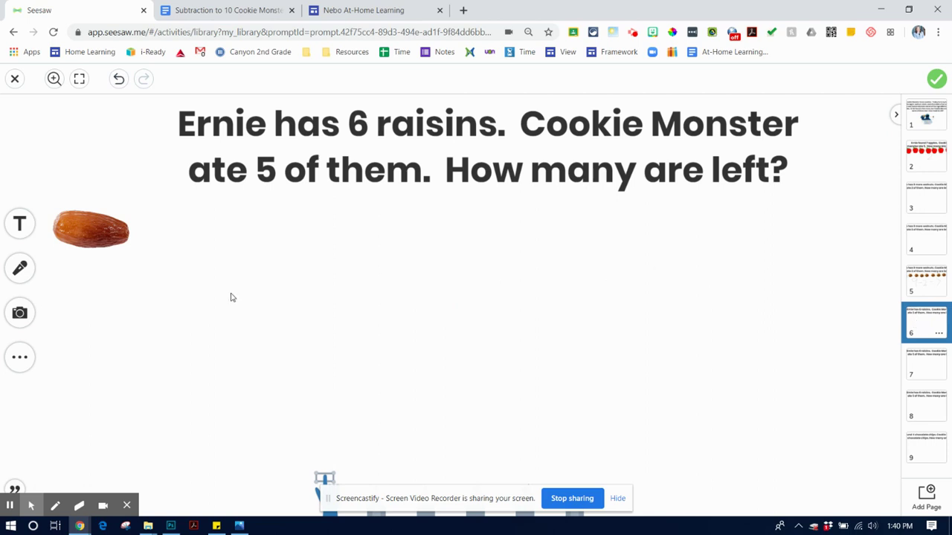
# Look through the two raisin page copies, then finish editing the template and return to the activity's settings
pyautogui.click(924, 365)
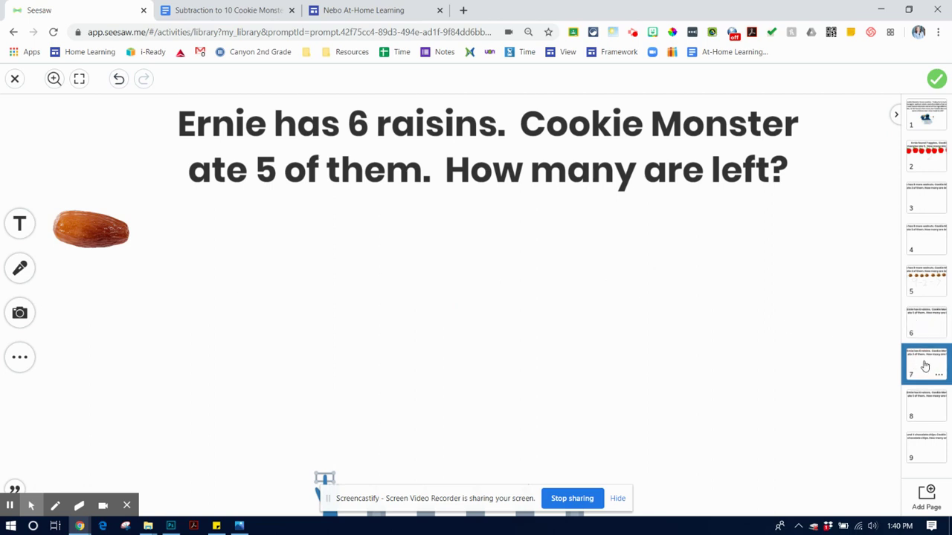
pyautogui.click(917, 404)
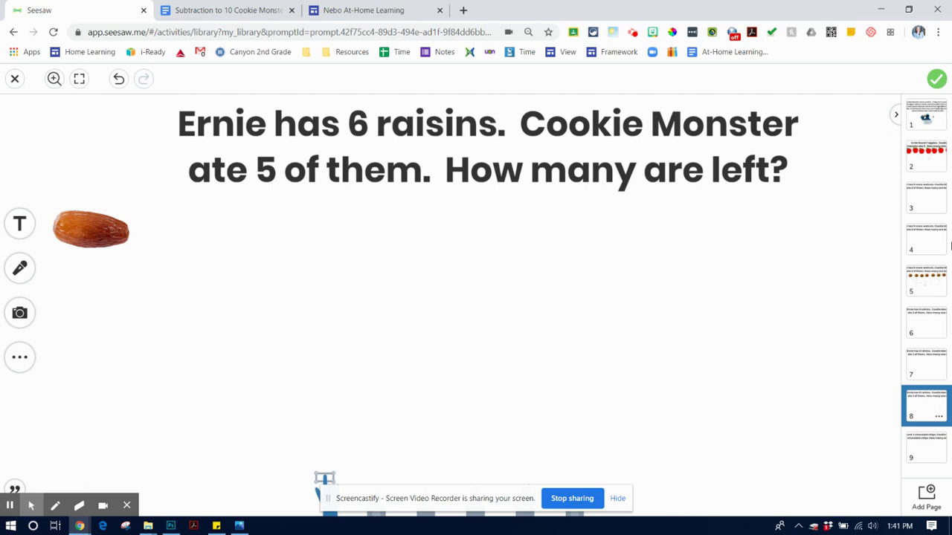
pyautogui.click(938, 80)
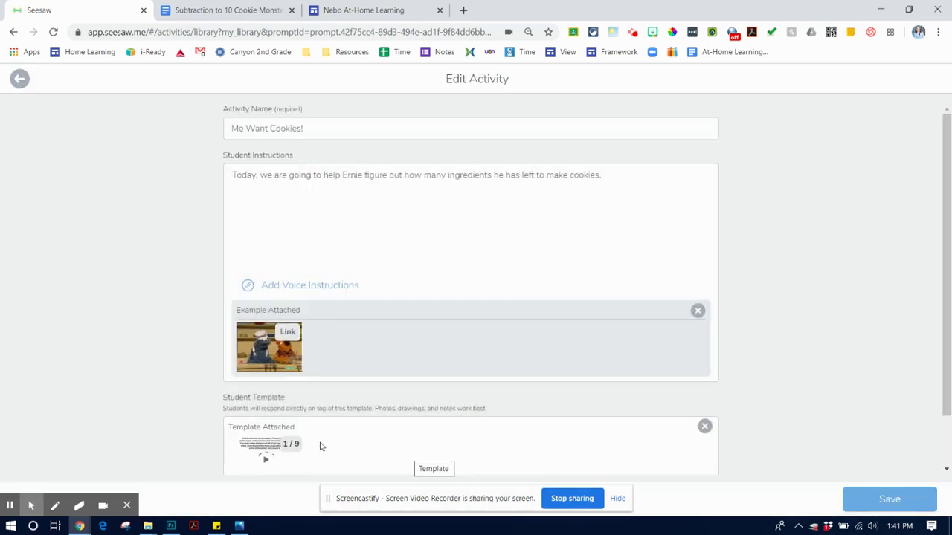
# Save the Me Want Cookies! activity with its attached template and return to the My Library overview
pyautogui.moveTo(942, 316); pyautogui.dragTo(936, 366)
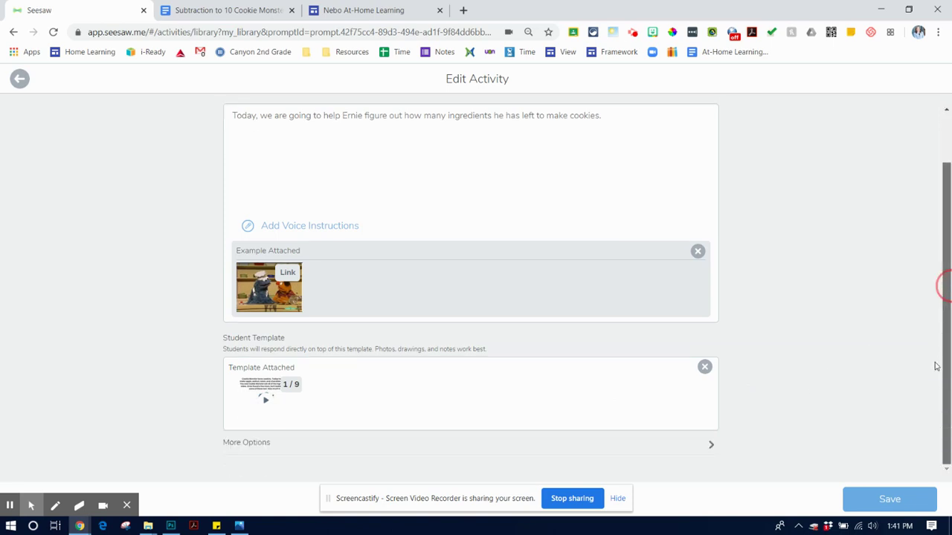
pyautogui.click(883, 501)
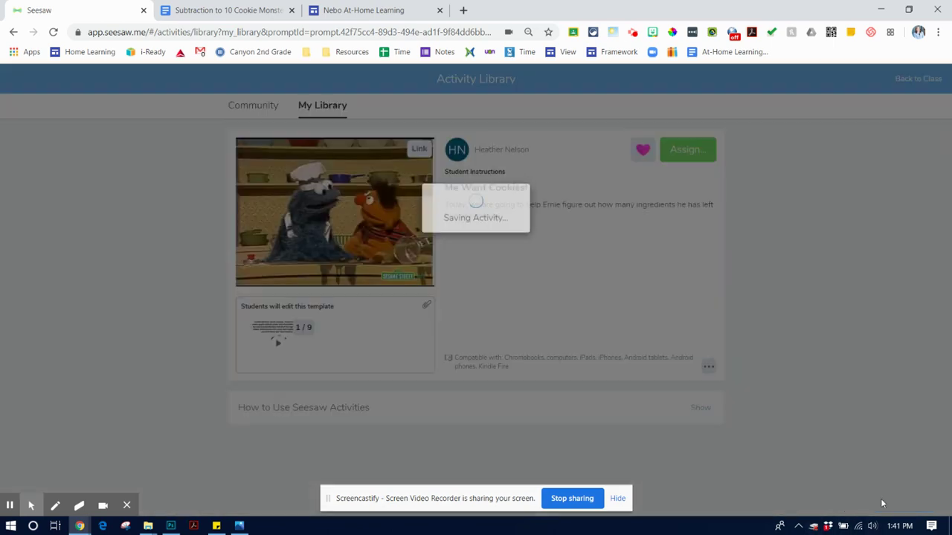
pyautogui.click(317, 107)
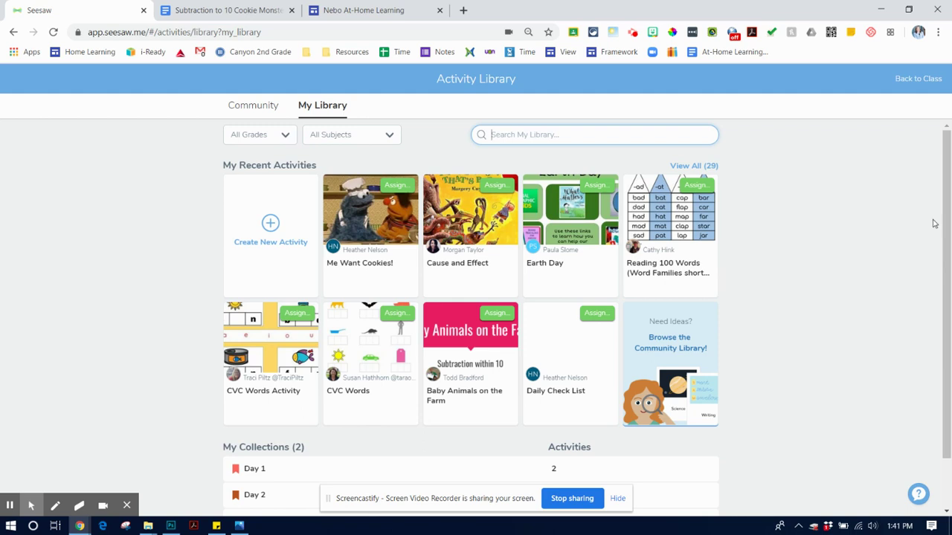
# Open the Cause and Effect activity from the library for copying and editing, and open its attached student template
pyautogui.click(488, 267)
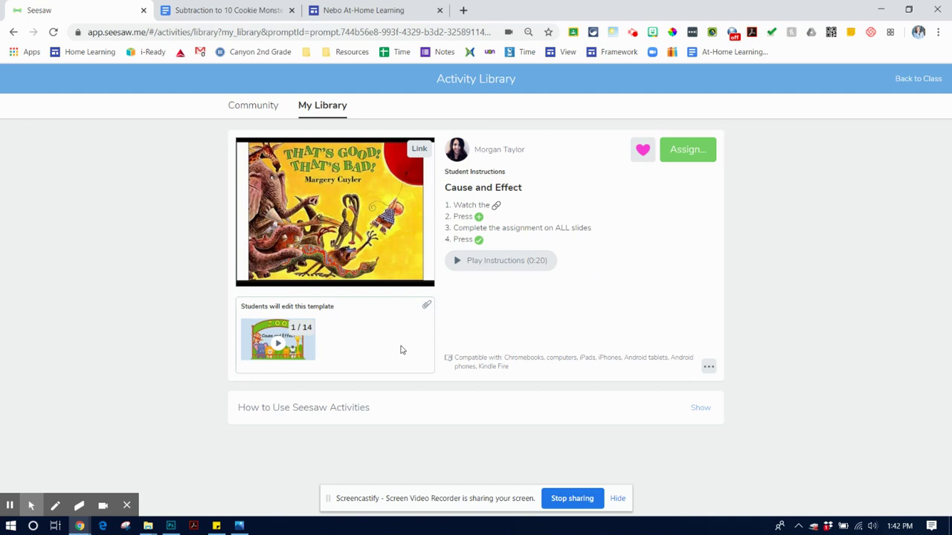
pyautogui.click(708, 367)
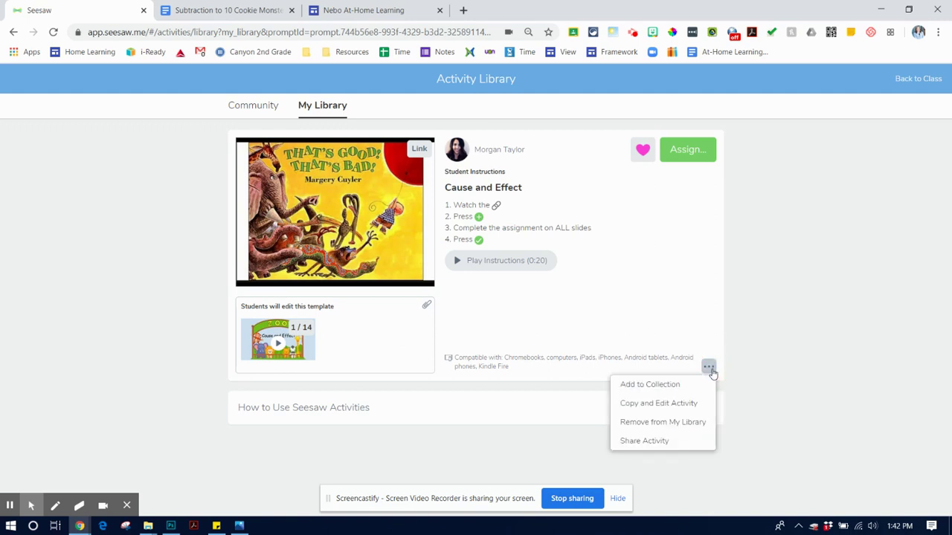
pyautogui.click(660, 408)
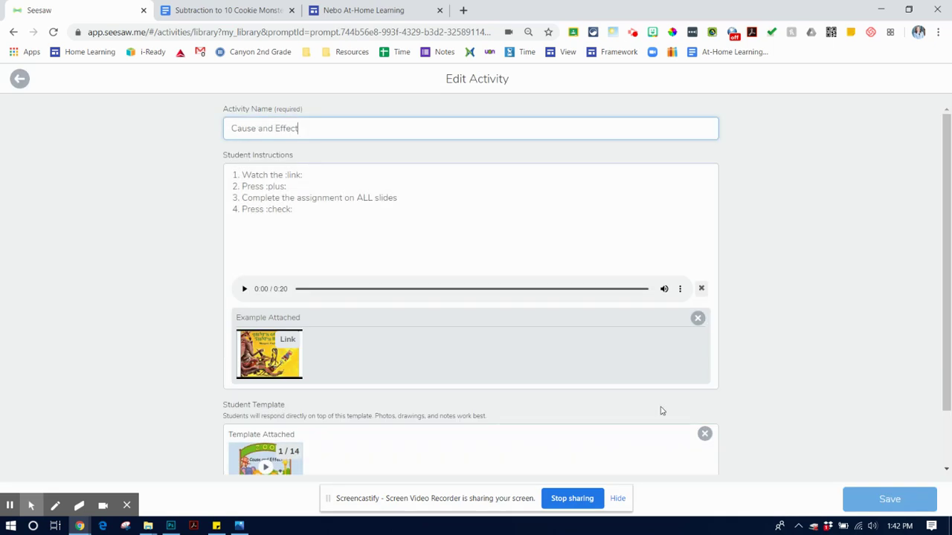
pyautogui.moveTo(950, 148); pyautogui.dragTo(939, 221)
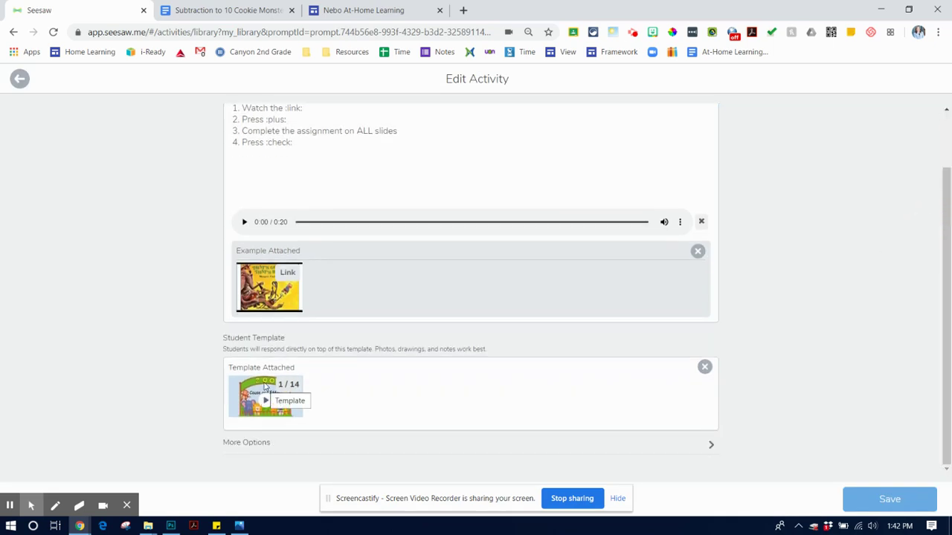
pyautogui.click(265, 388)
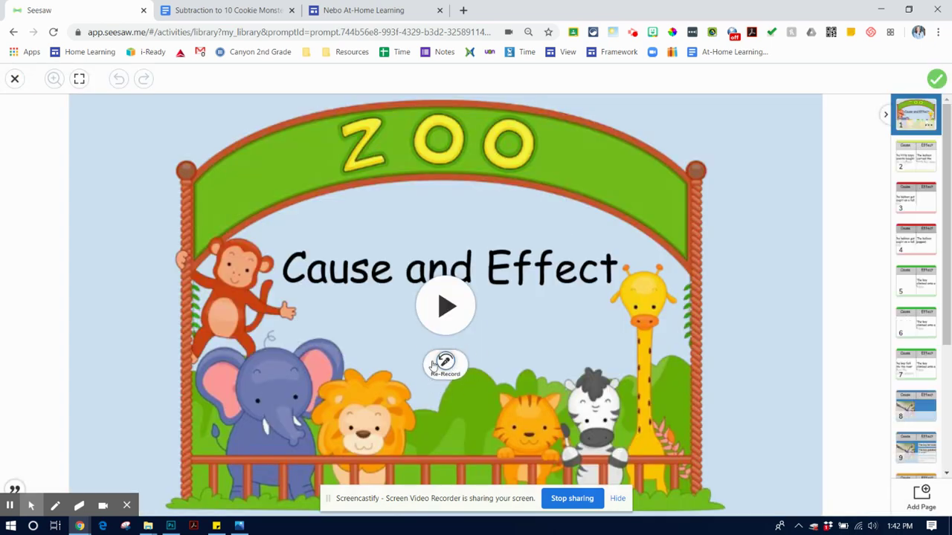
# Look through pages 2 to 5 of the Cause and Effect template to examine how example, student work and answer pages are arranged
pyautogui.click(910, 158)
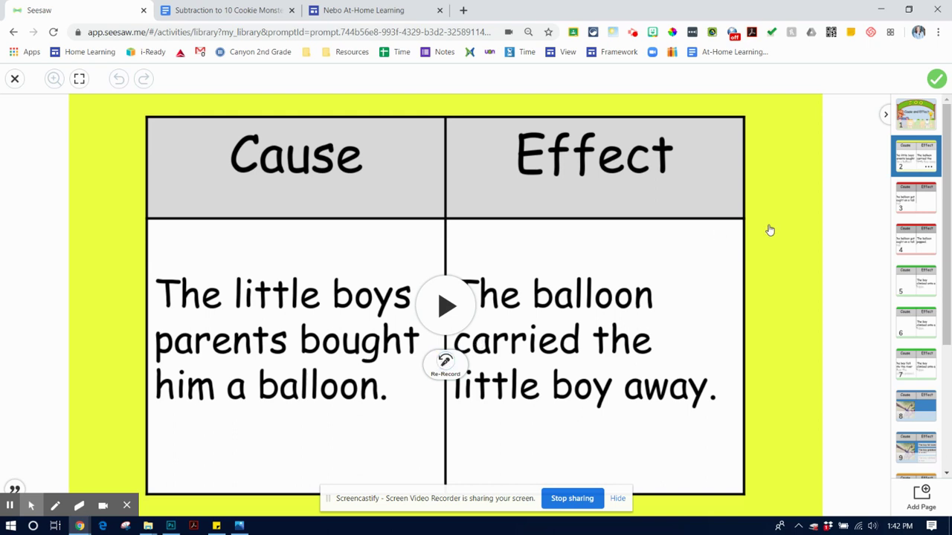
pyautogui.click(909, 205)
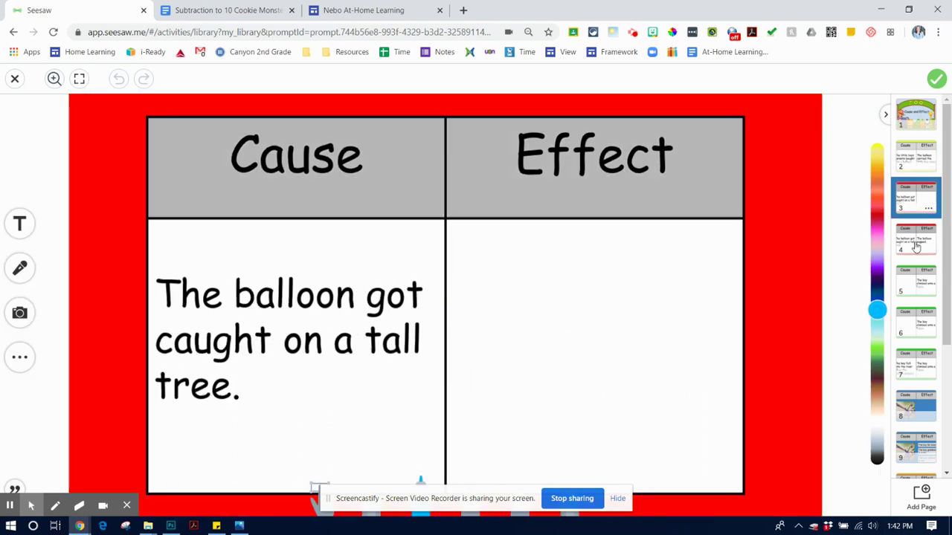
pyautogui.click(916, 247)
pyautogui.click(920, 286)
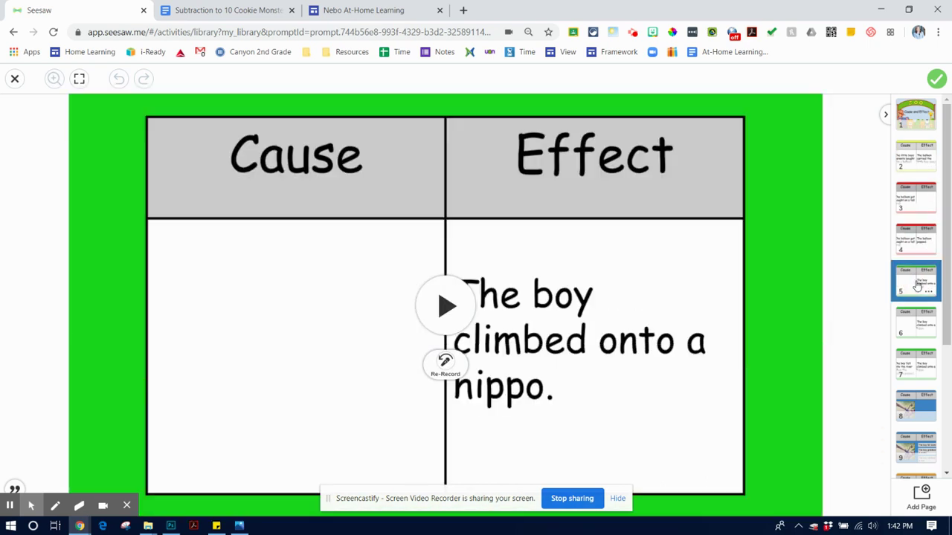